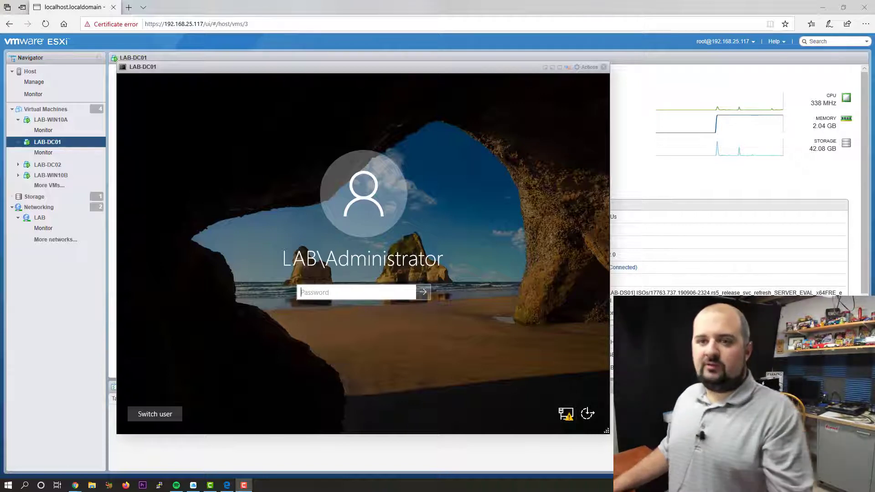
Sign in to the LAB-DC01 console as the domain administrator using the administrator password
left_click(360, 292)
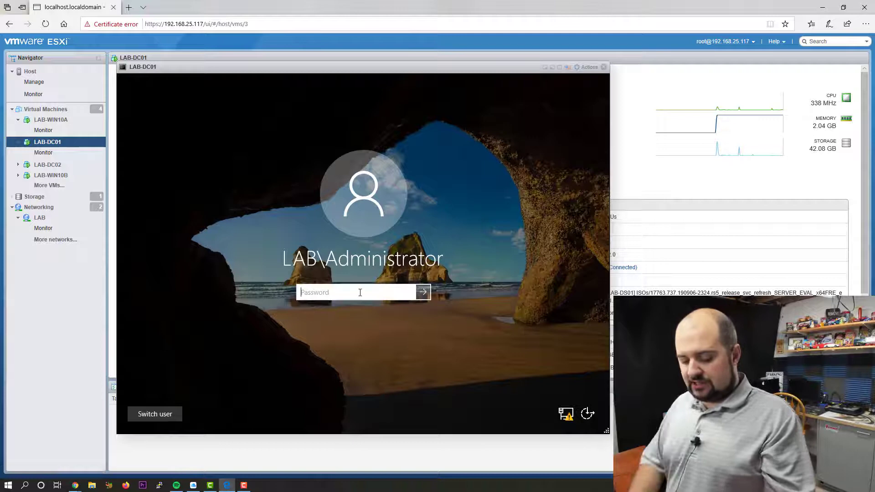
type("•••••••••••")
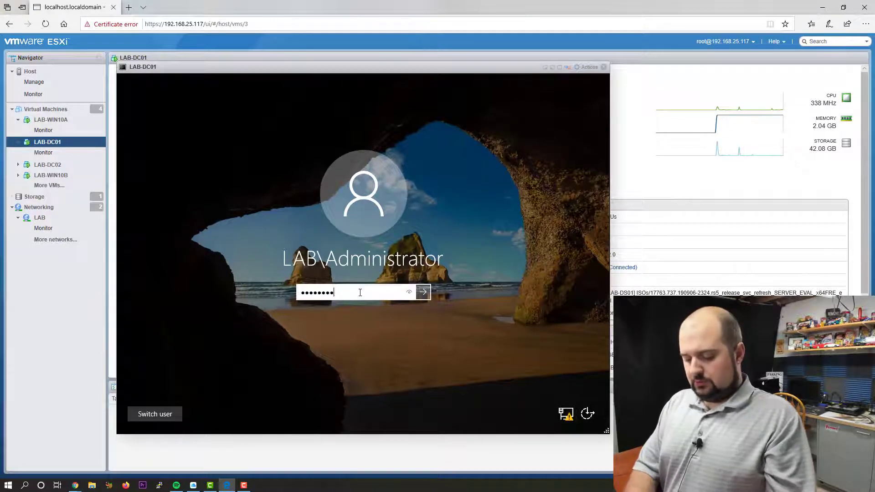
key("Return")
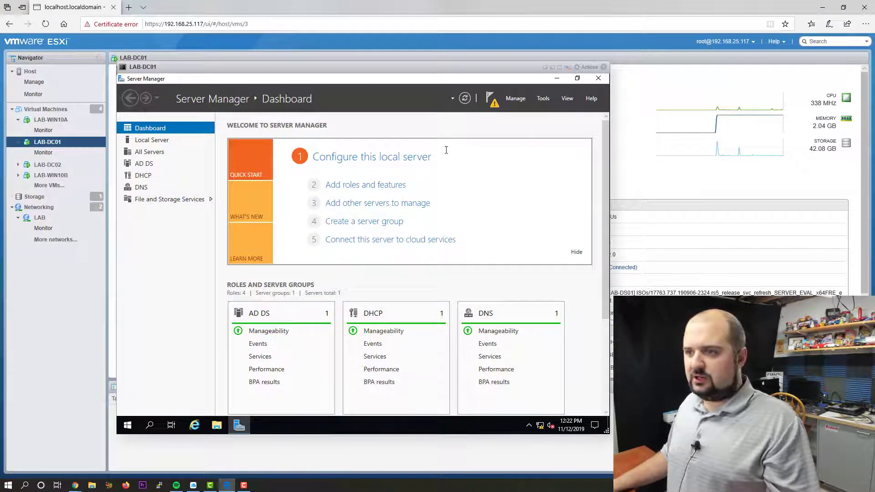
Launch Active Directory Users and Computers from Server Manager and show lab.lan's Lab_Users OU
left_click(543, 98)
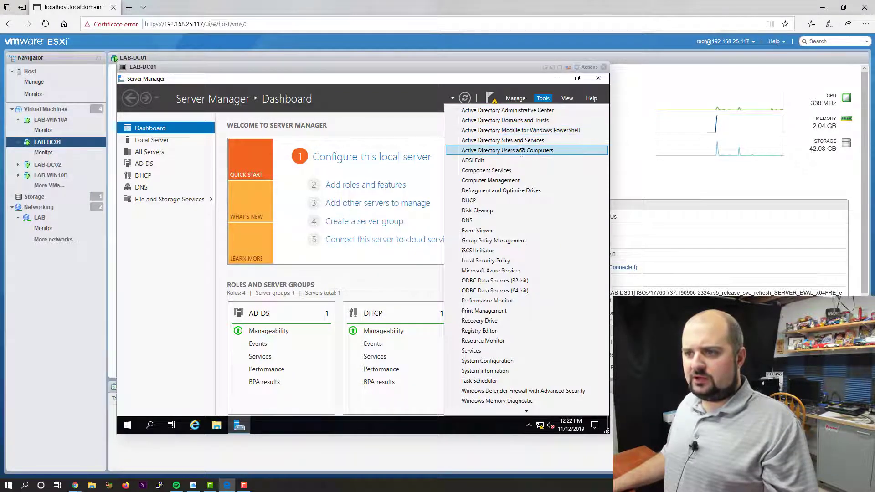
left_click(542, 151)
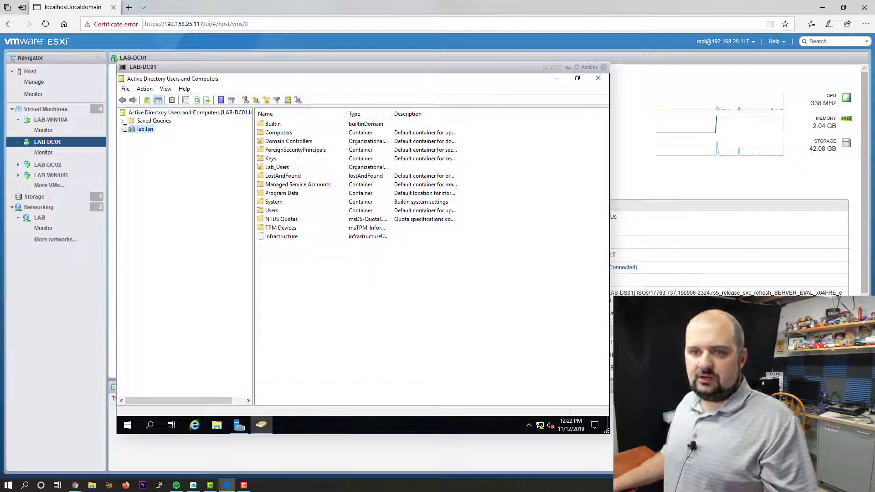
left_click(150, 131)
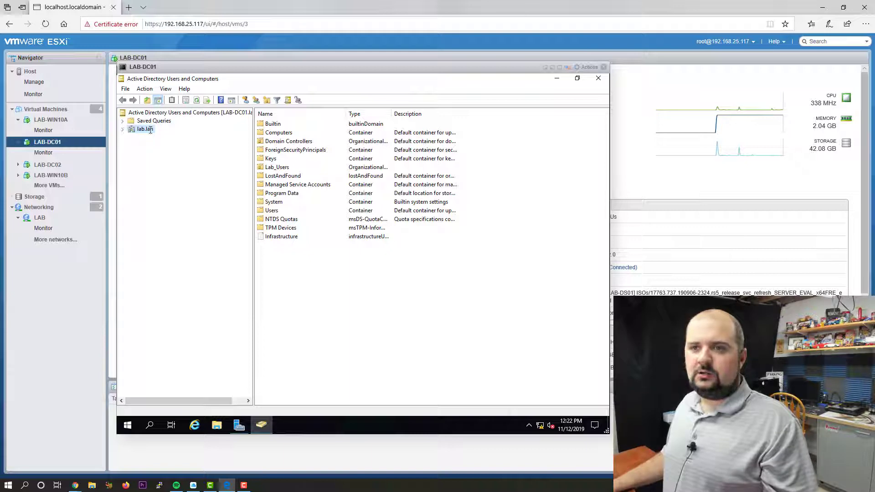
left_click(122, 129)
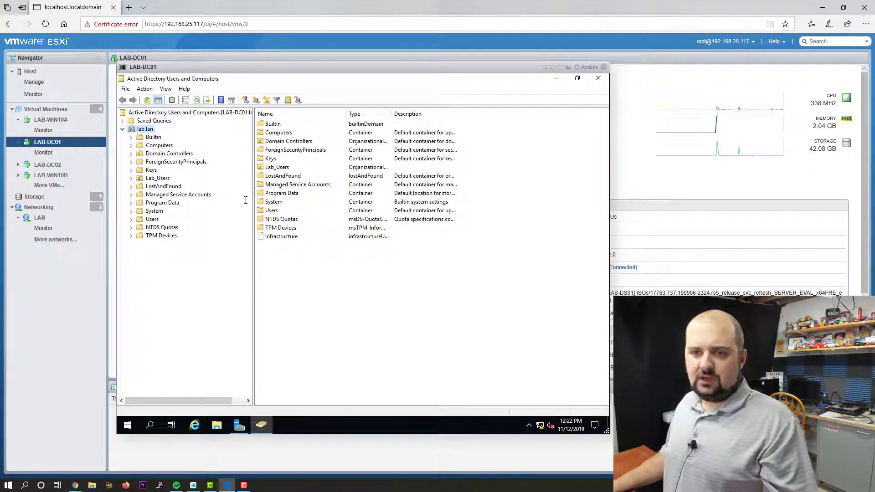
left_click(150, 178)
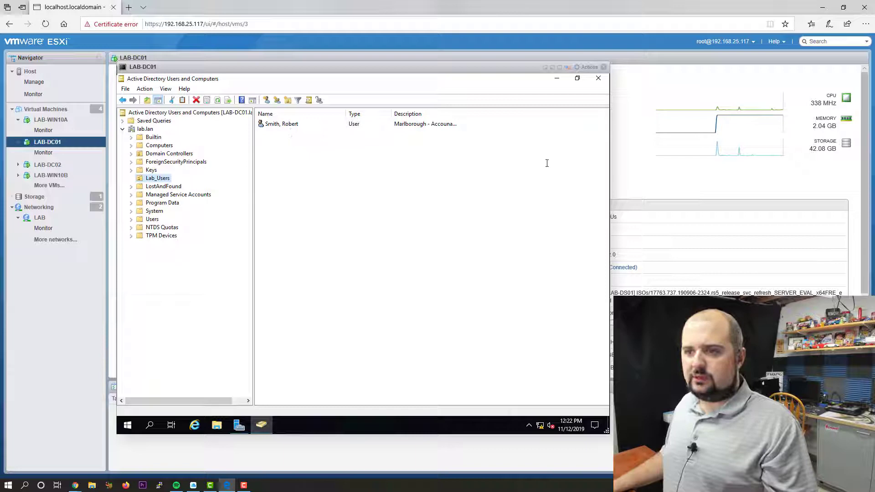
Bring up the context menu for the Accounting user in Lab_Users
right_click(292, 124)
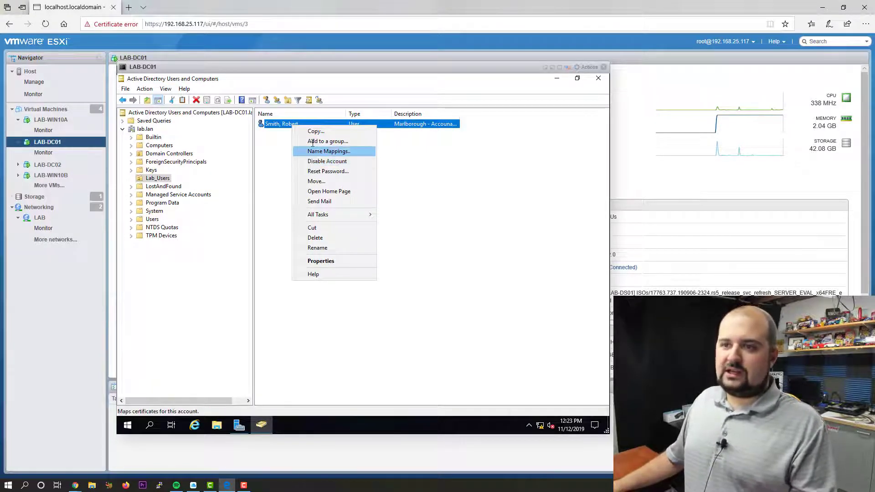
Disable the Accounting user's account and reset its password with a new confirmed password
left_click(363, 161)
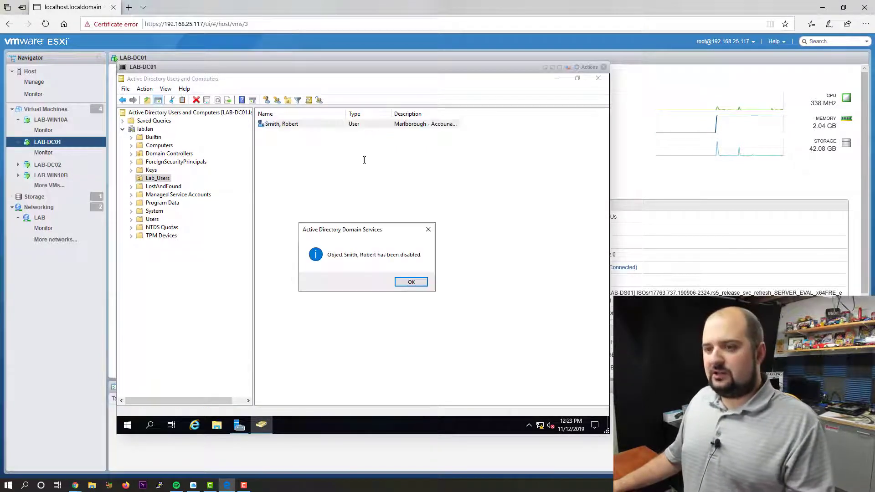
left_click(411, 282)
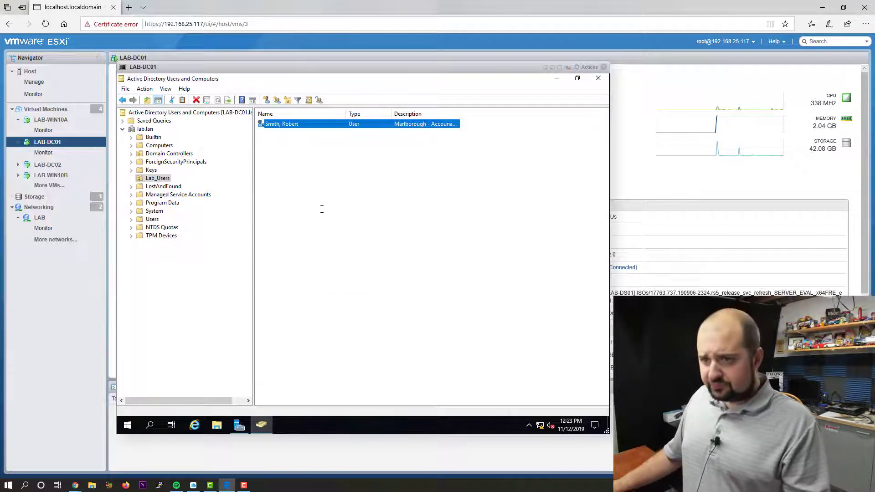
right_click(300, 125)
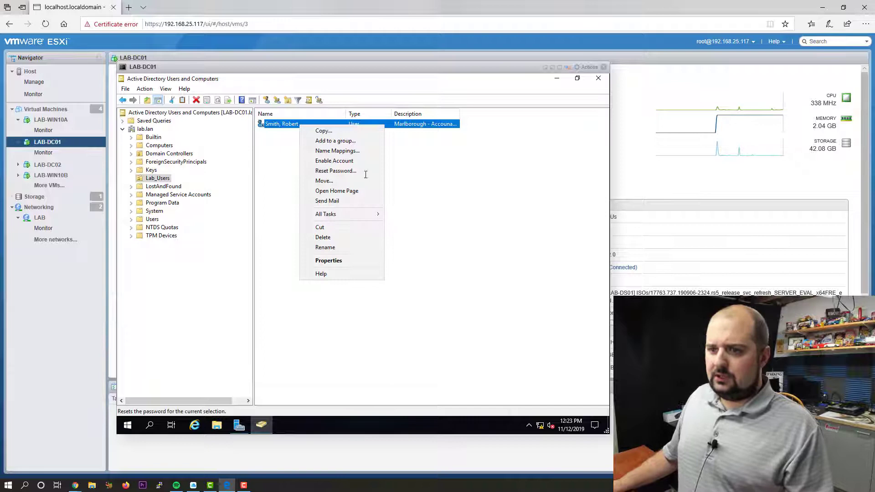
left_click(354, 171)
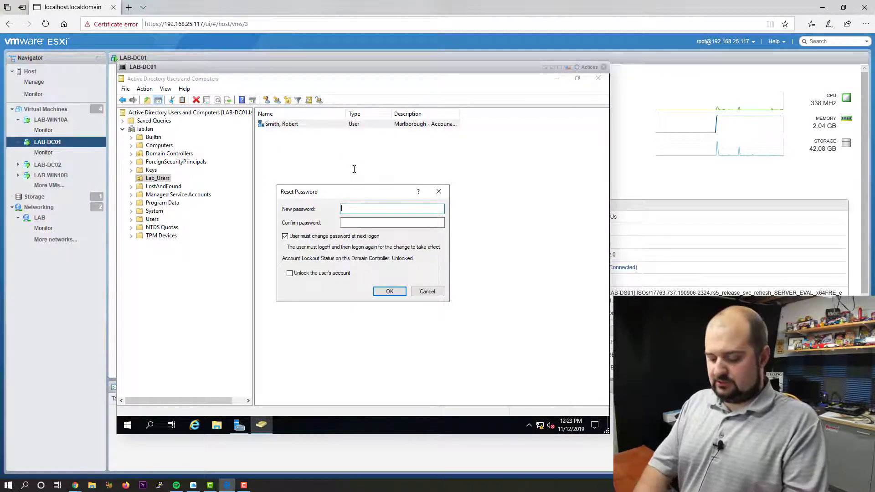
type("••••••••••")
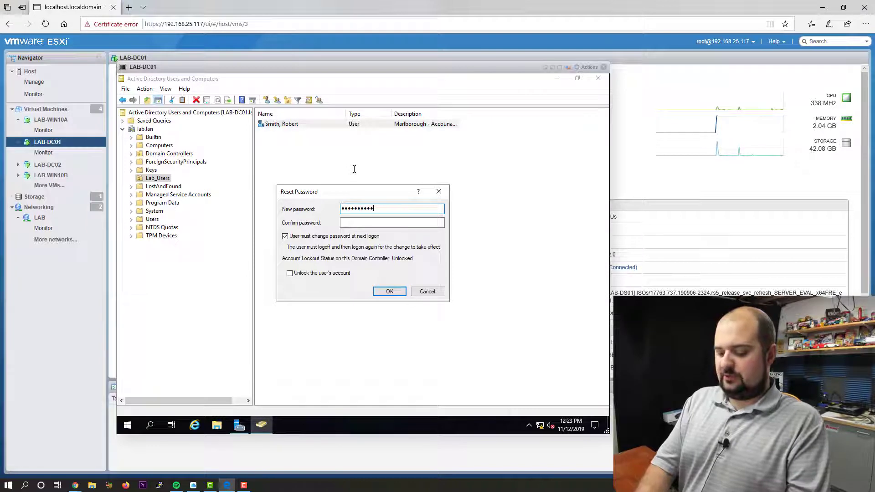
type("••")
key("Tab")
type("••••••")
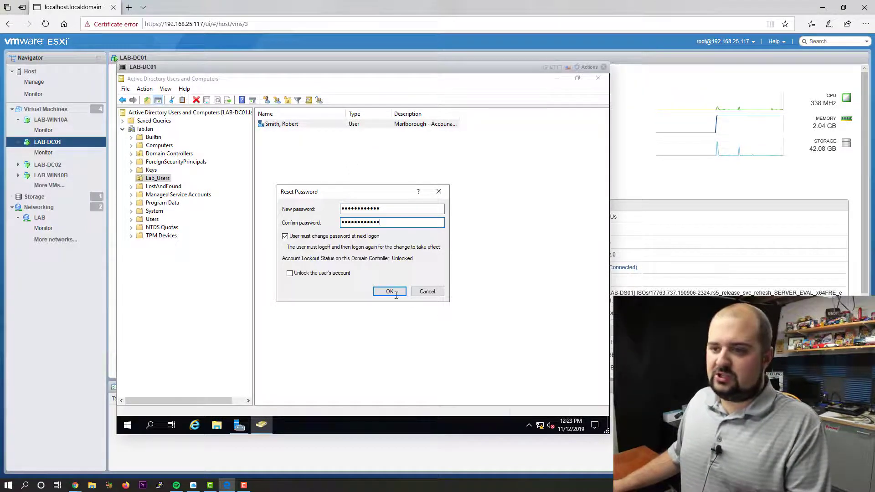
left_click(390, 291)
left_click(419, 281)
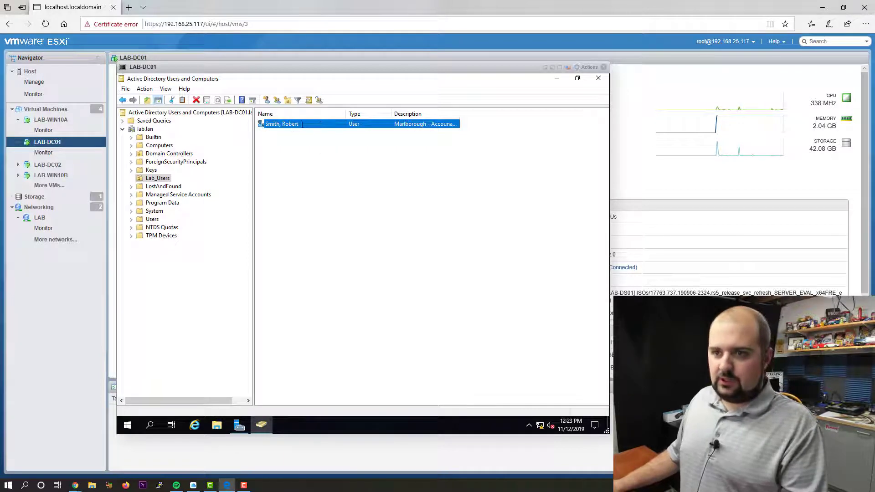
Deny logon for every hour of the week in the Accounting user's Account settings
double_click(287, 124)
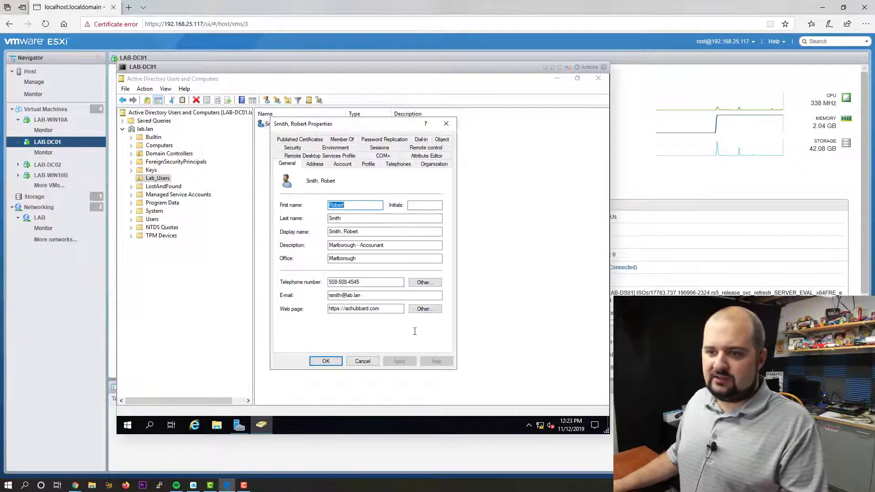
left_click(342, 164)
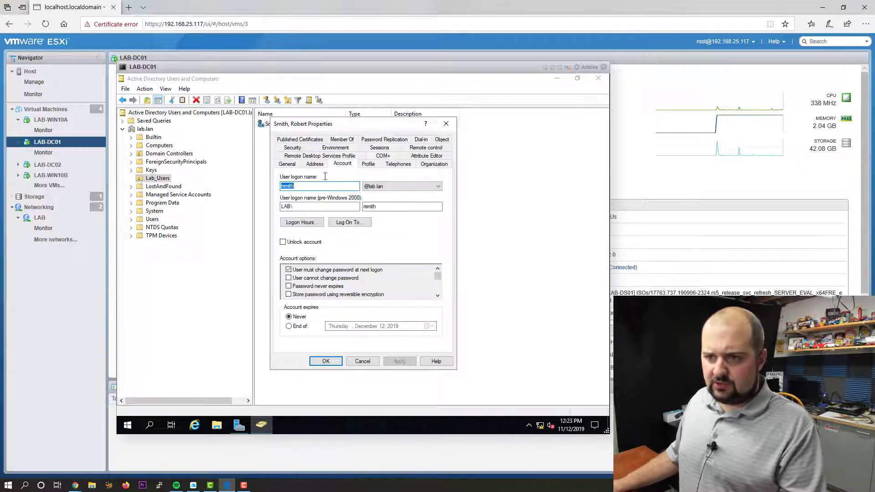
left_click(301, 223)
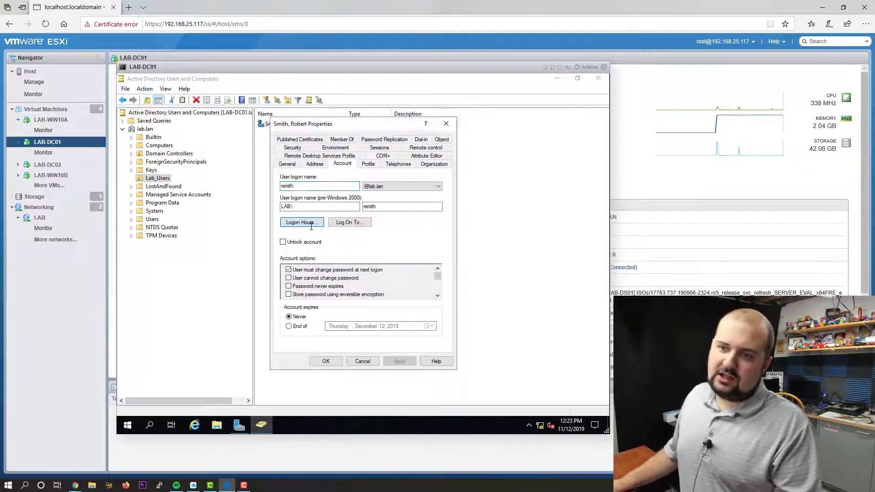
left_click(432, 253)
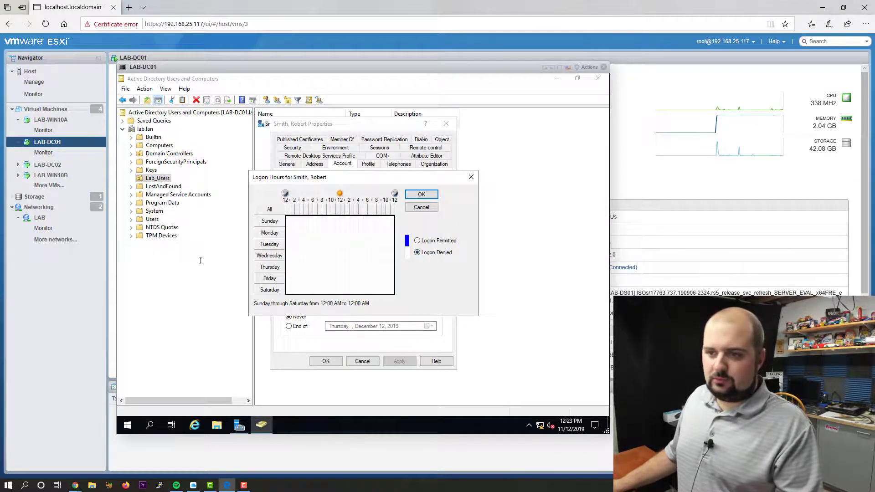
left_click(421, 194)
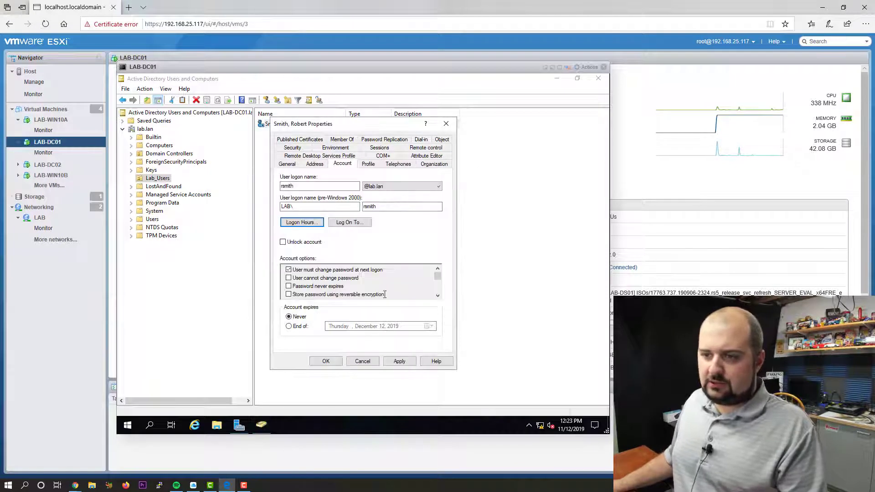
Set the account to expire at end of November 1, 2019, apply, and close properties
left_click(289, 326)
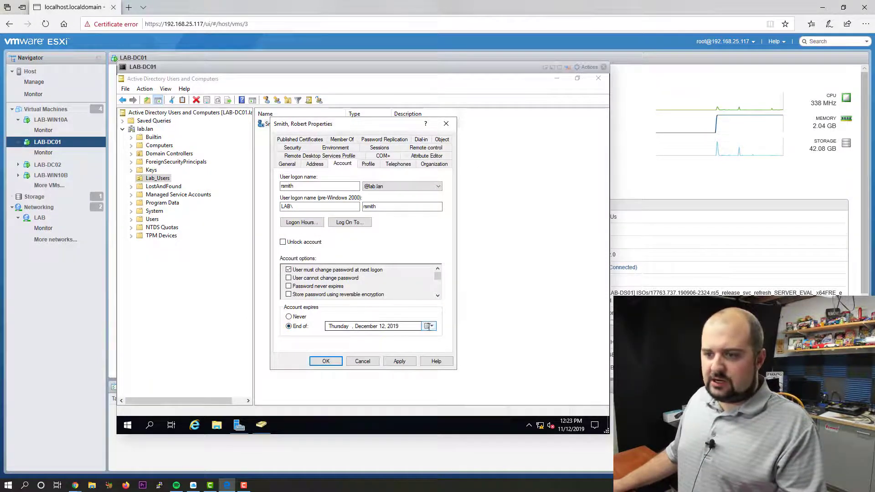
left_click(429, 326)
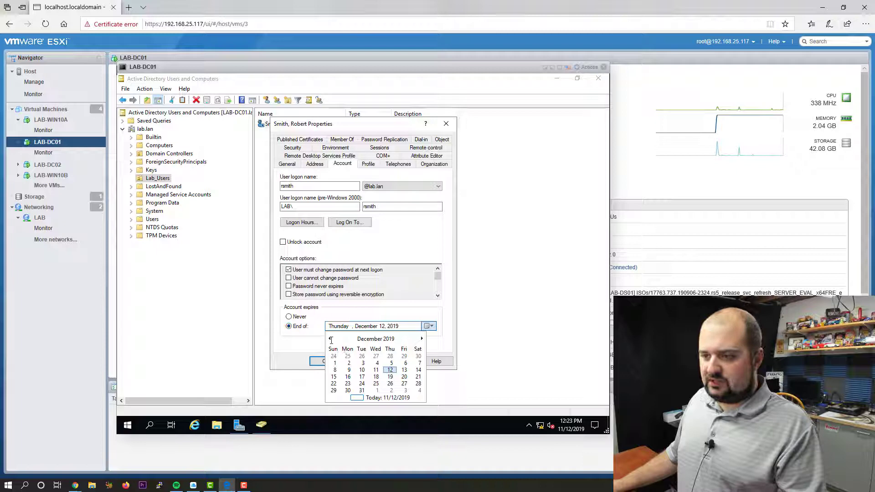
left_click(330, 339)
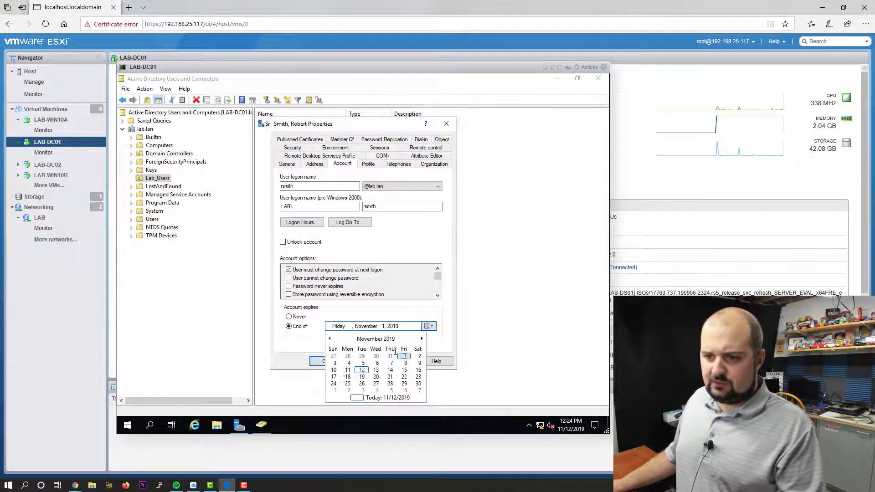
left_click(404, 355)
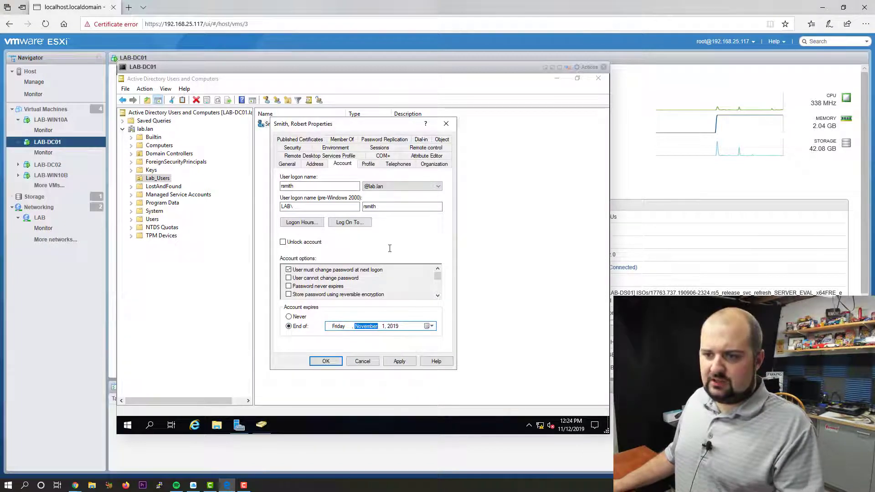
left_click(406, 363)
left_click(341, 139)
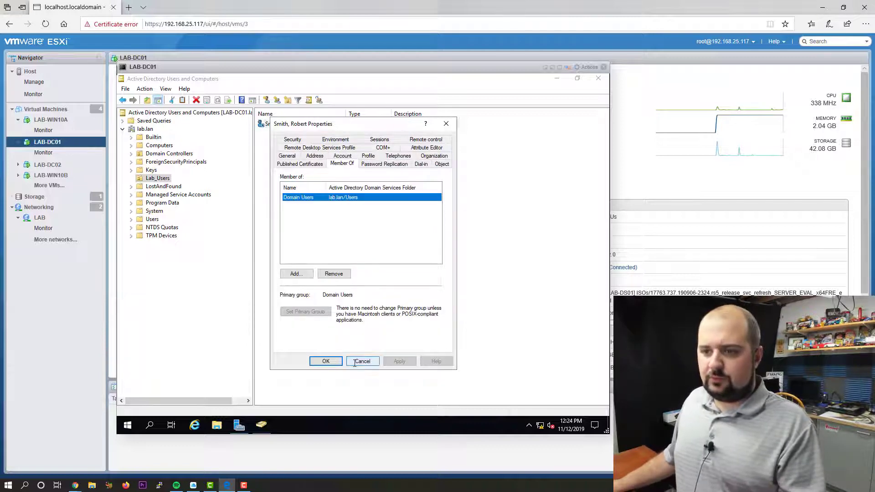
left_click(334, 362)
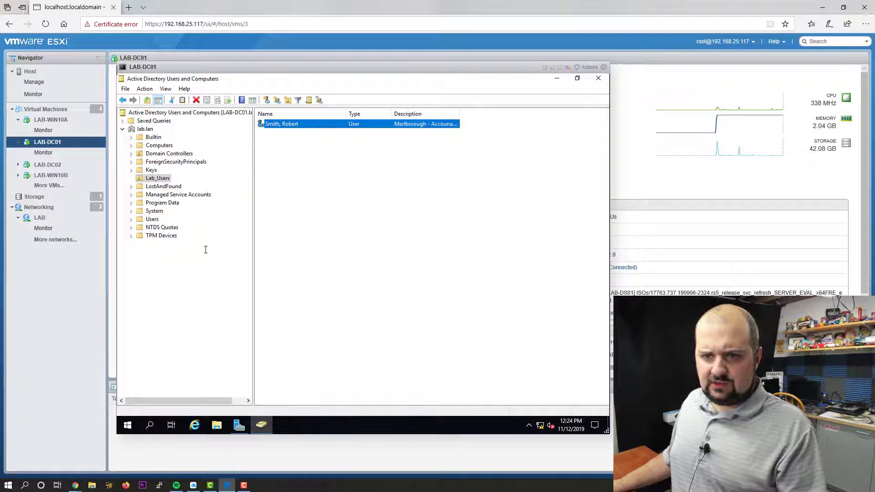
Add a new Global Security group named Lab_Disabled_Users to the Lab_Users OU
right_click(362, 160)
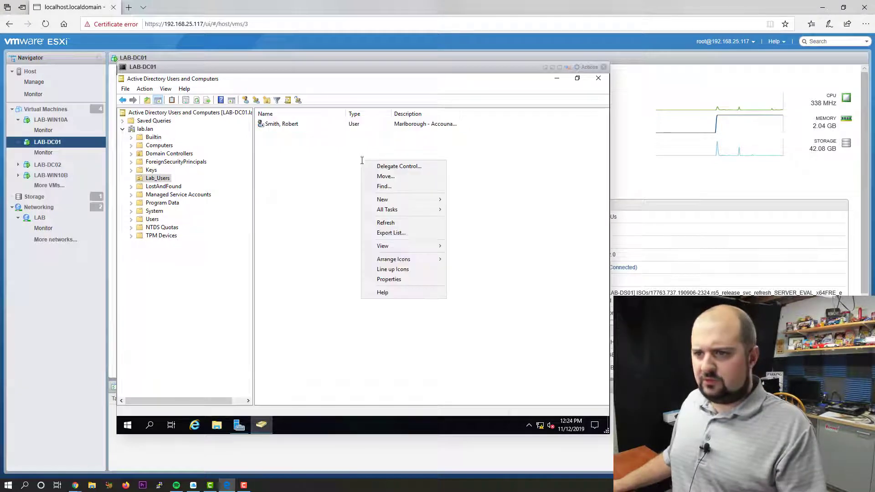
mouse_move(430, 203)
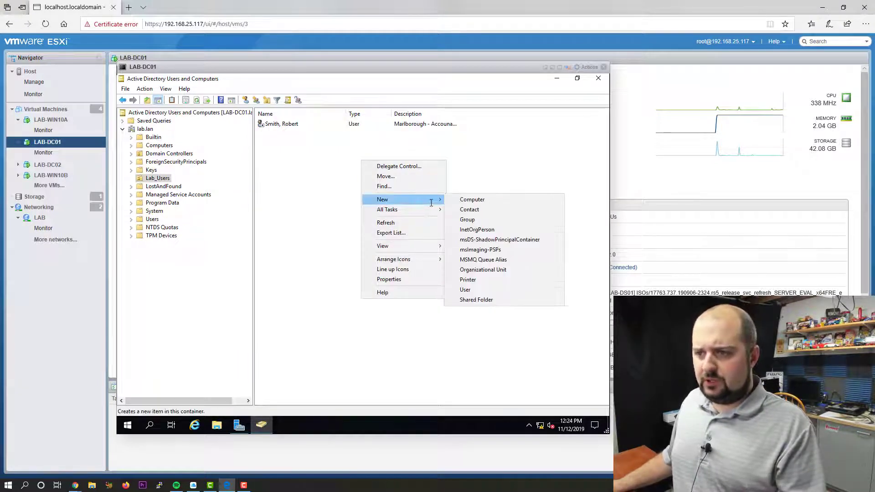
left_click(489, 222)
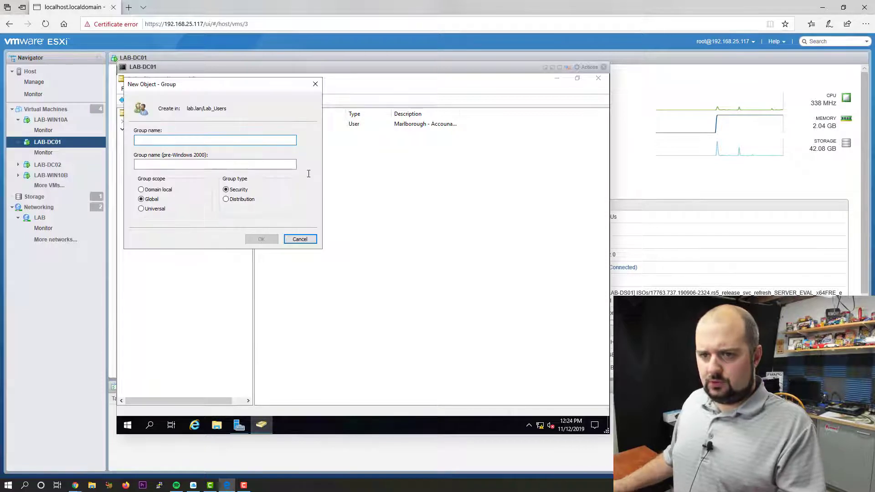
type("Lab_")
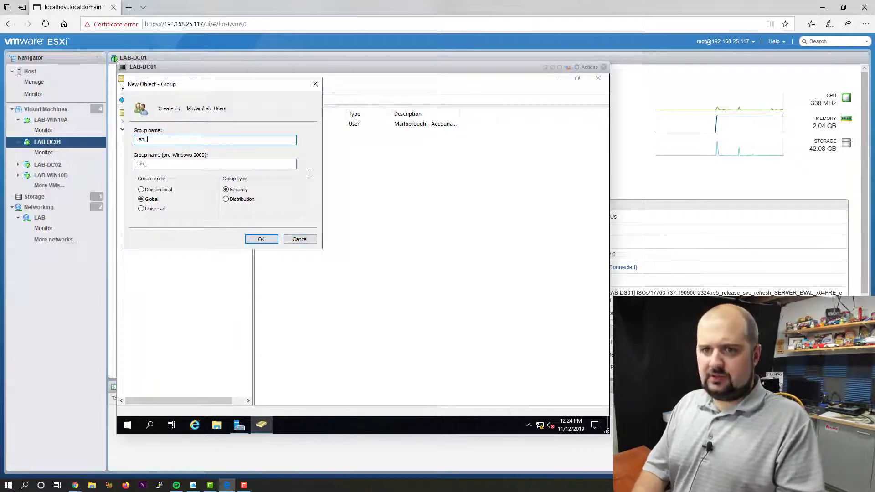
type("Disabled_Users")
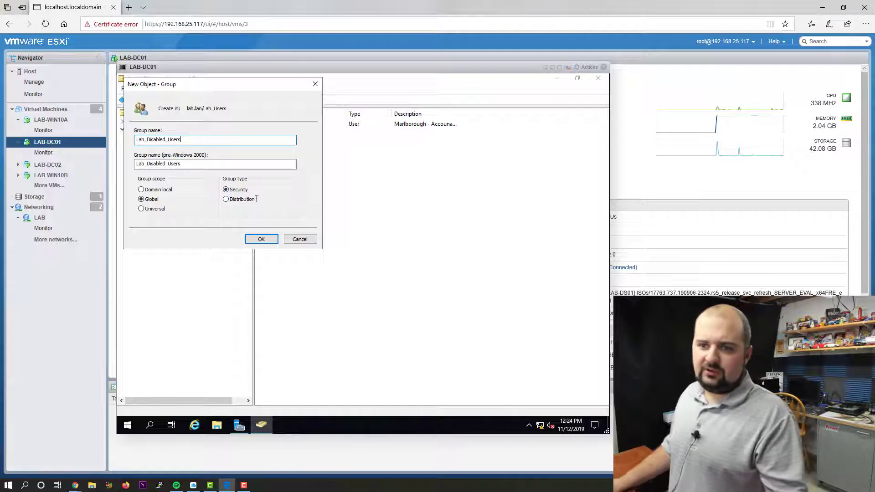
left_click(261, 239)
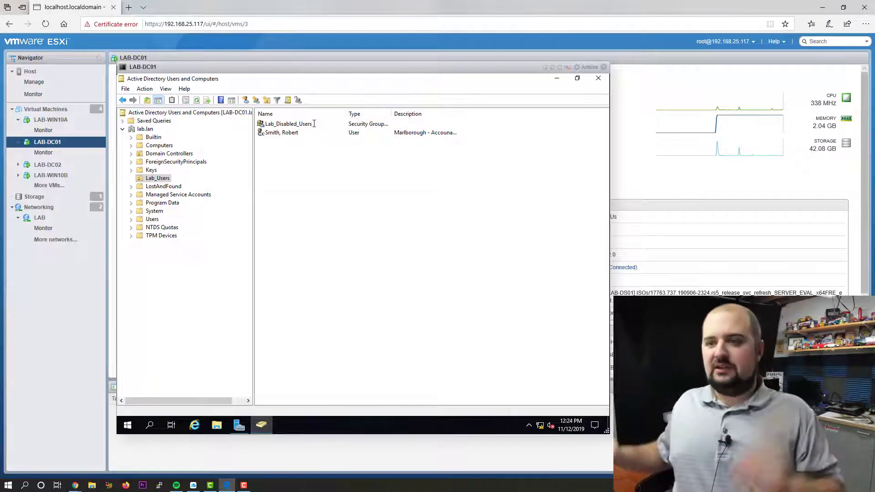
Add the Accounting user to the Lab_Disabled_Users group from its Member Of tab
double_click(290, 132)
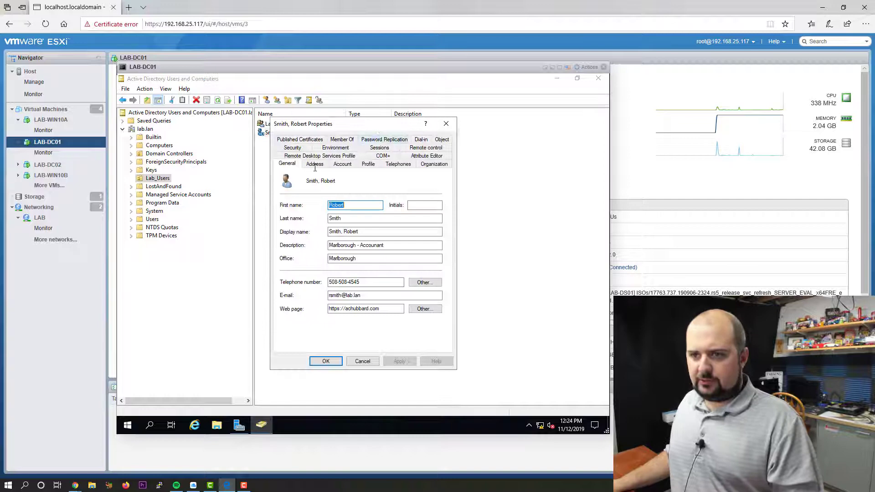
left_click(342, 141)
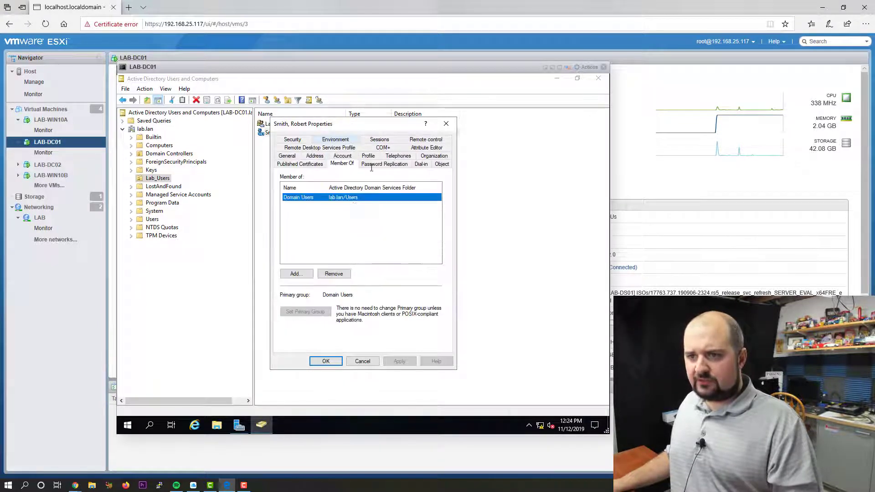
left_click(299, 273)
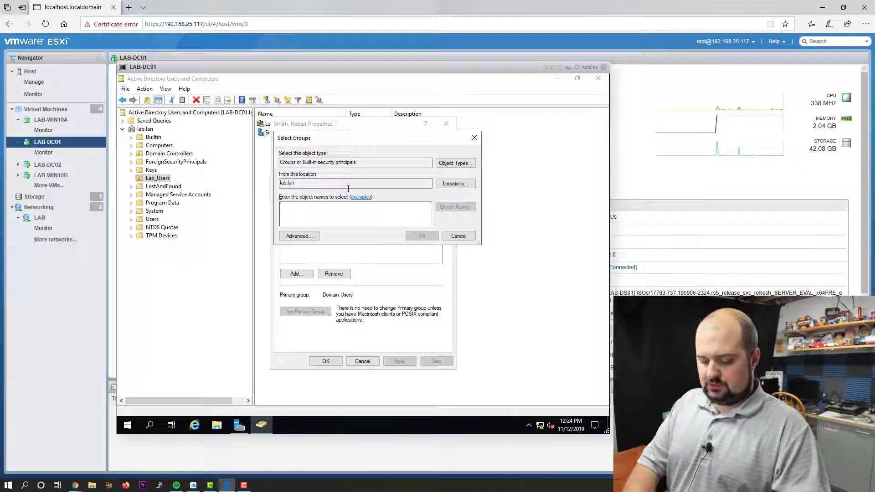
type("Lab_DLs")
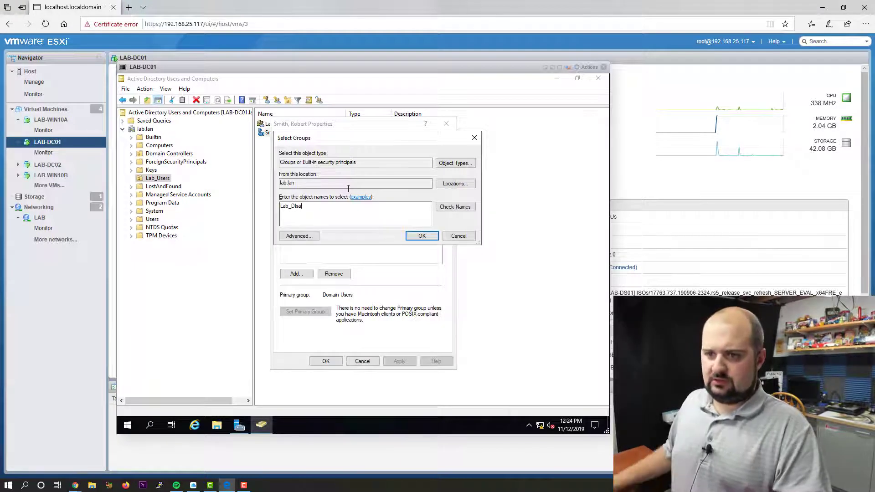
key("BackSpace")
key("BackSpace")
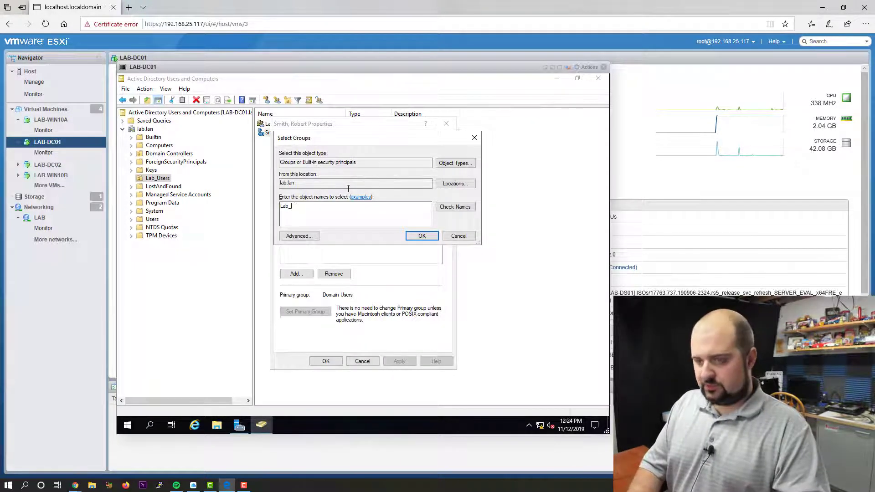
type("Disa")
left_click(447, 207)
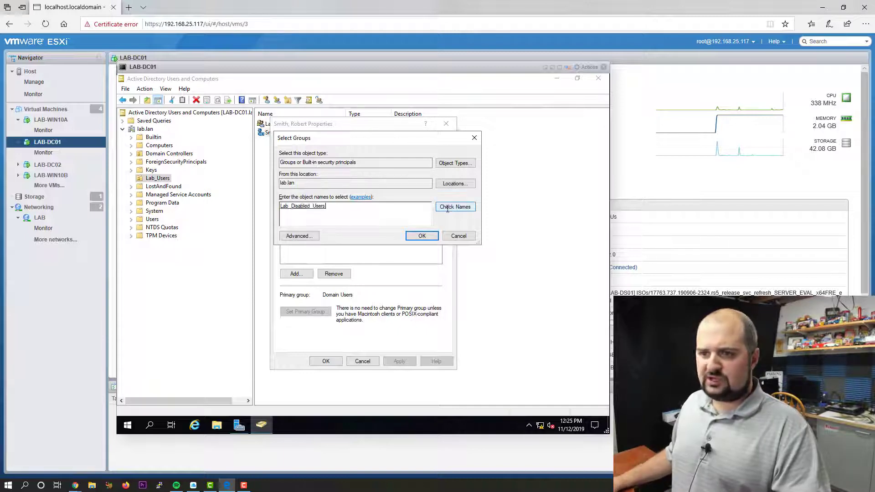
left_click(419, 236)
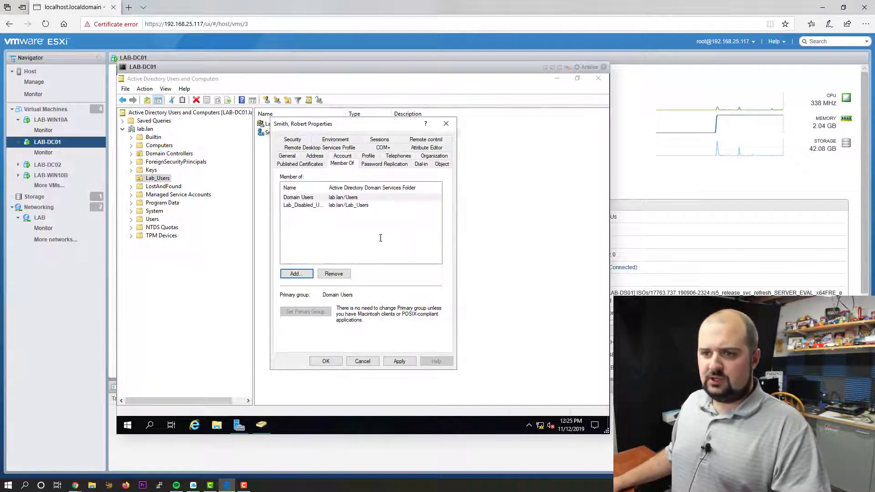
Set Lab_Disabled_Users as primary group, remove Domain Users, and save the properties
left_click(315, 197)
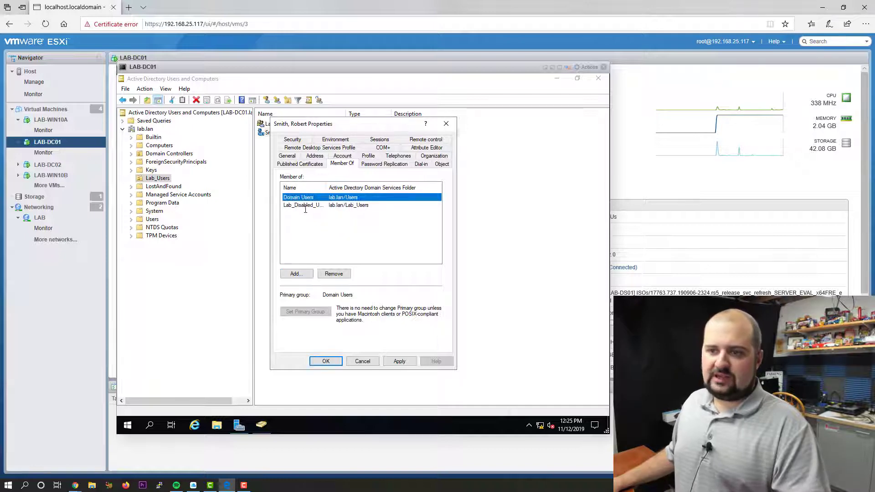
left_click(286, 206)
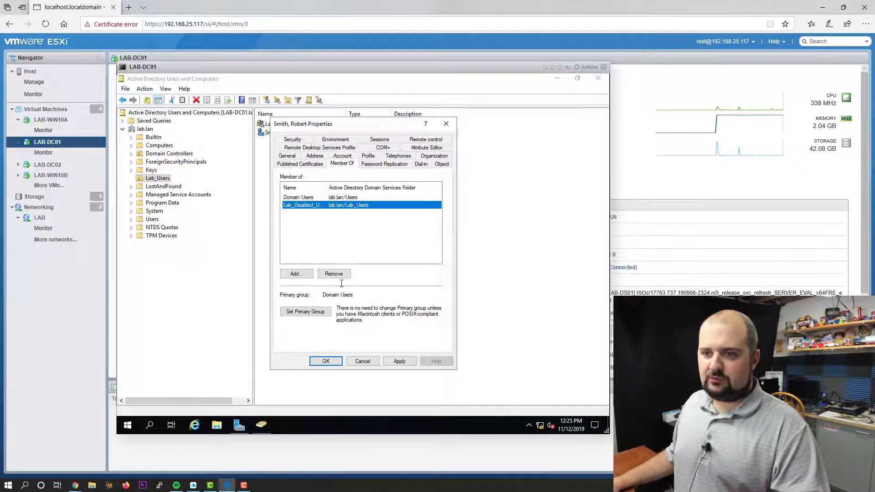
left_click(313, 312)
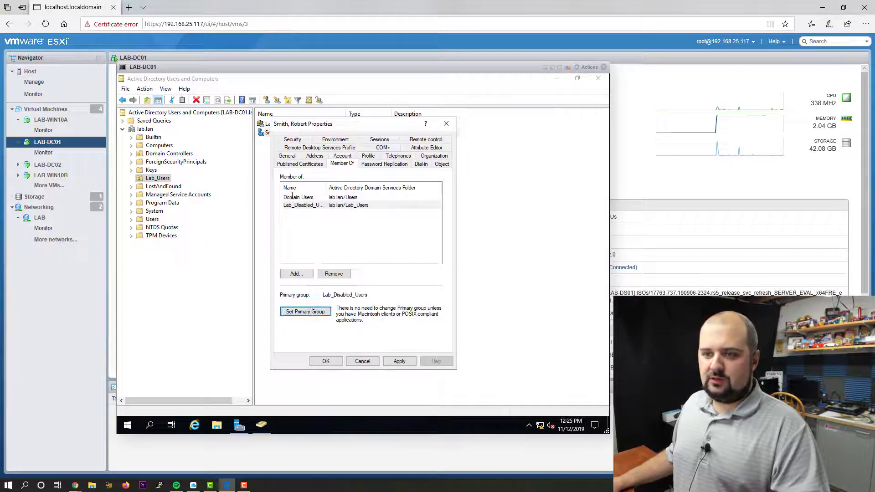
left_click(333, 273)
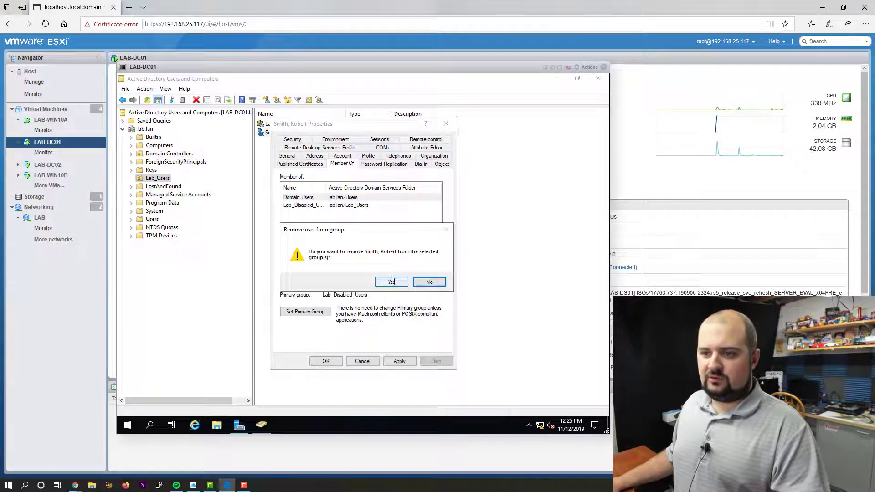
left_click(391, 281)
left_click(399, 361)
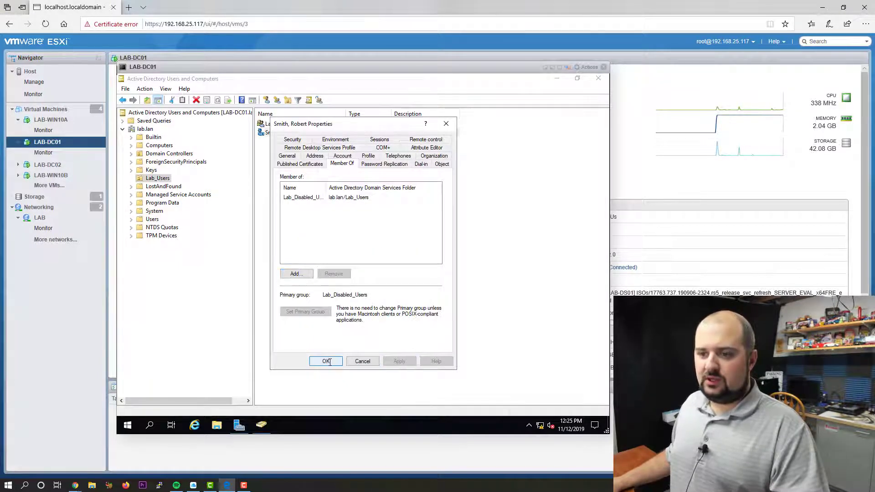
left_click(326, 361)
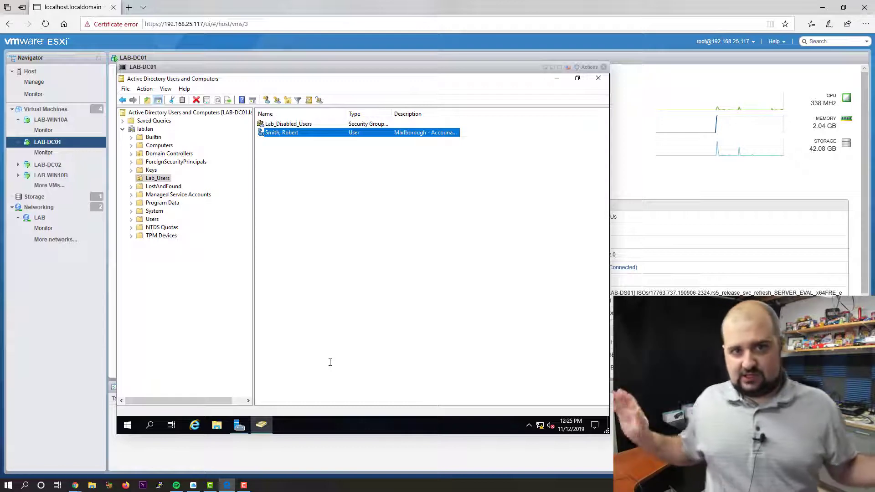